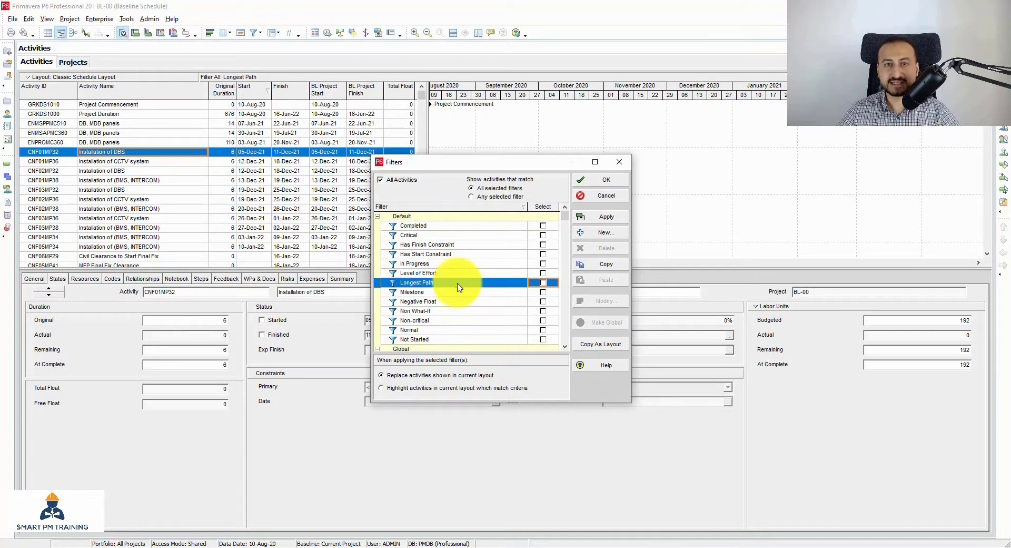
mouse_move(422, 169)
left_mouse_down()
mouse_move(399, 167)
mouse_move(417, 172)
left_mouse_up()
left_click(424, 237)
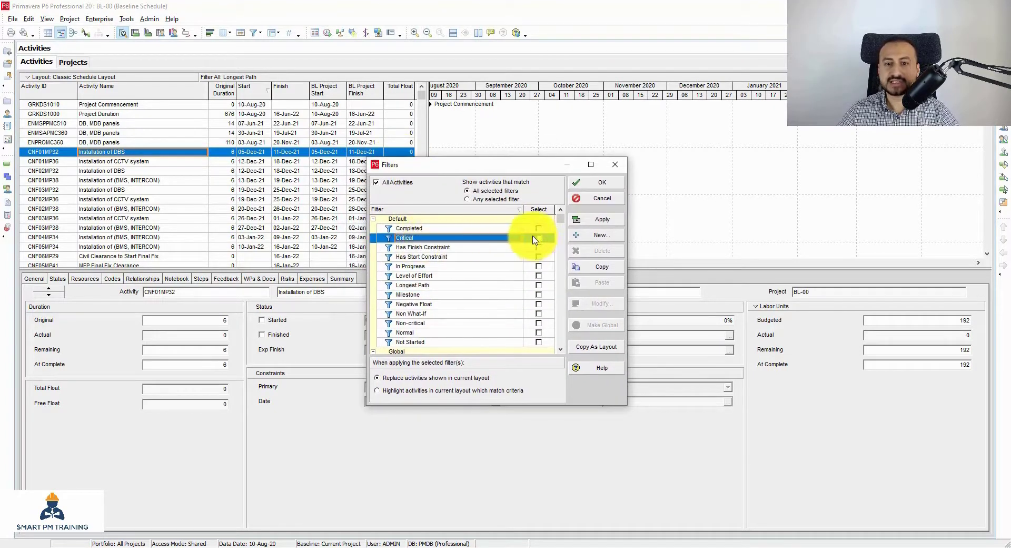
left_click(461, 285)
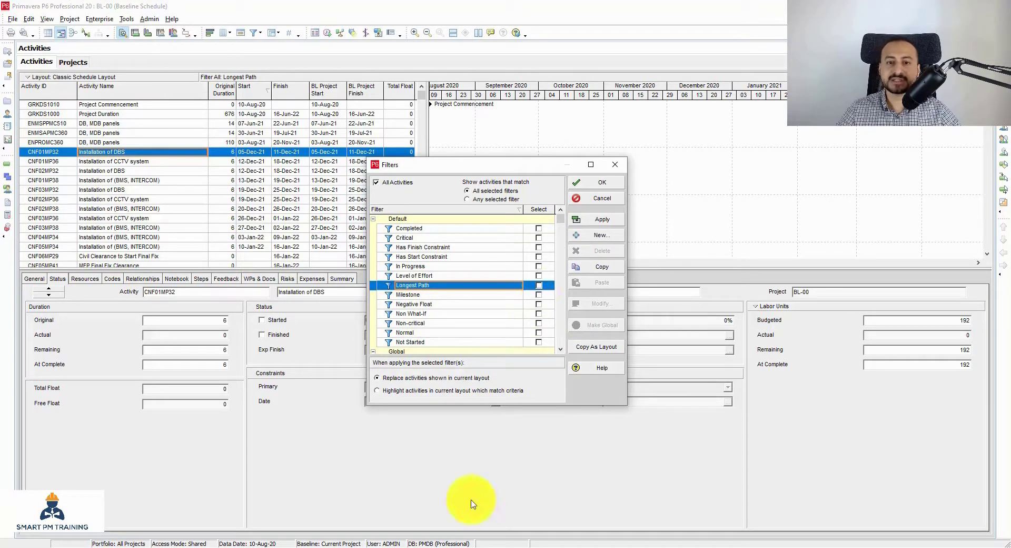
Step: Close the filters and open the scheduling options to review the 8h total float critical threshold
key("Escape")
right_click(289, 180)
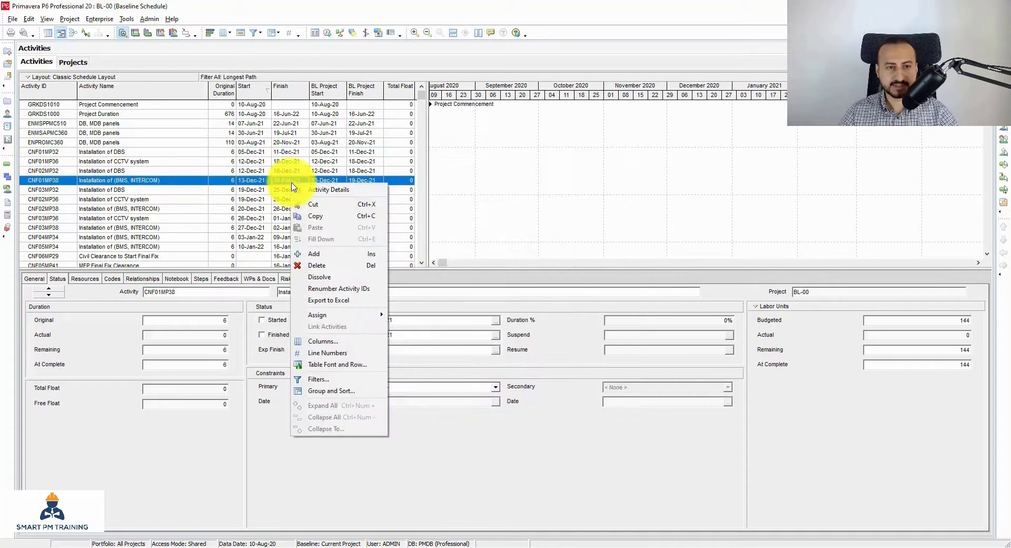
left_click(327, 33)
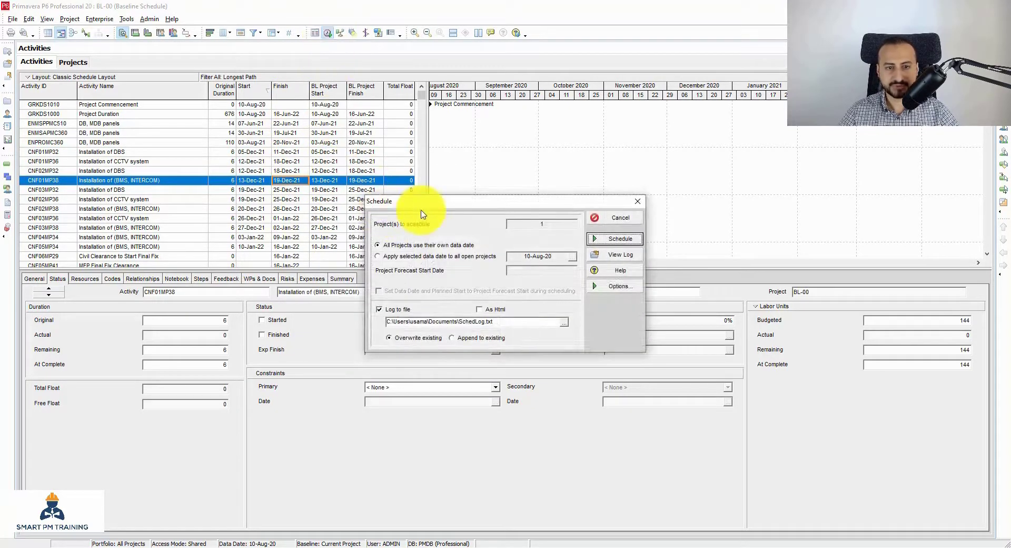
left_click(609, 289)
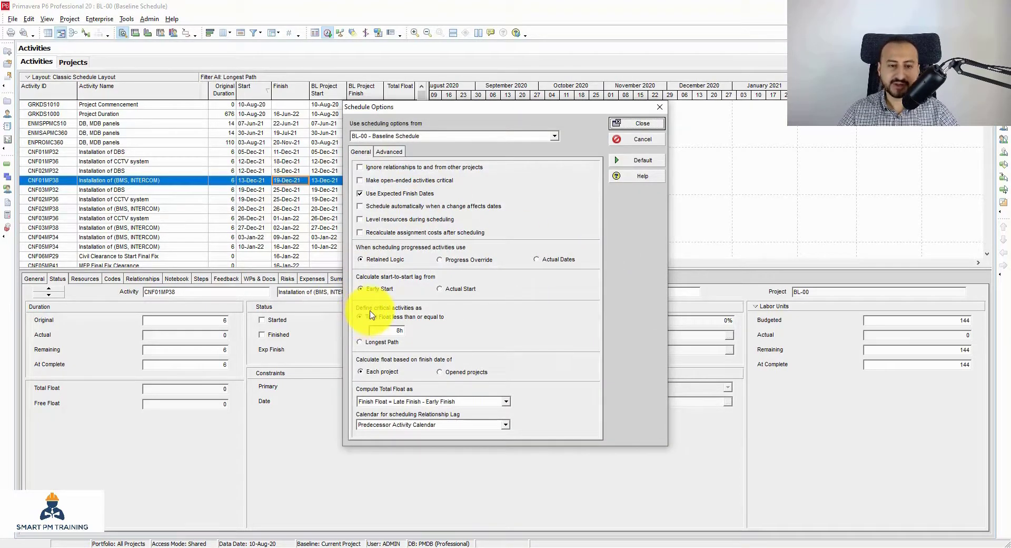
left_click(393, 331)
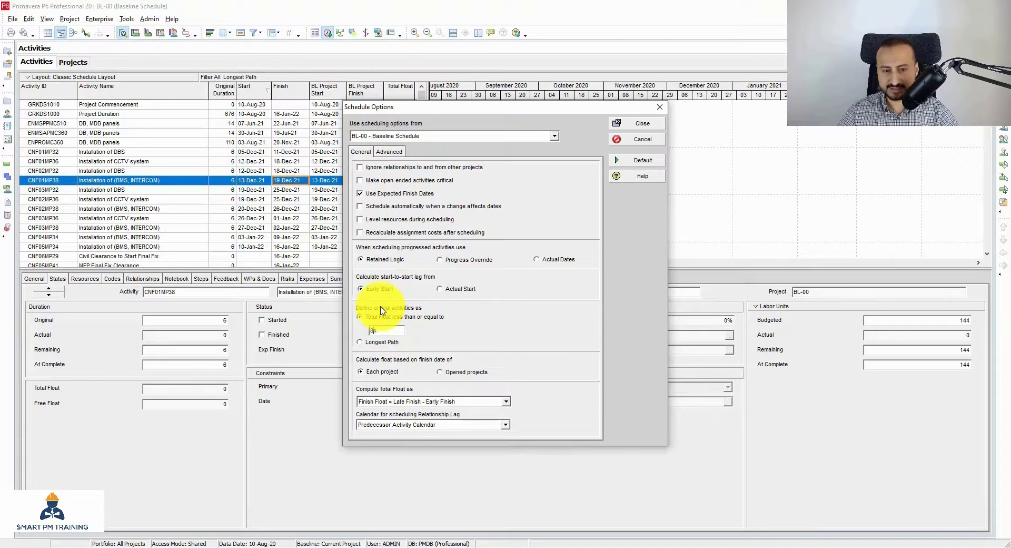
left_click_drag(380, 332, 365, 331)
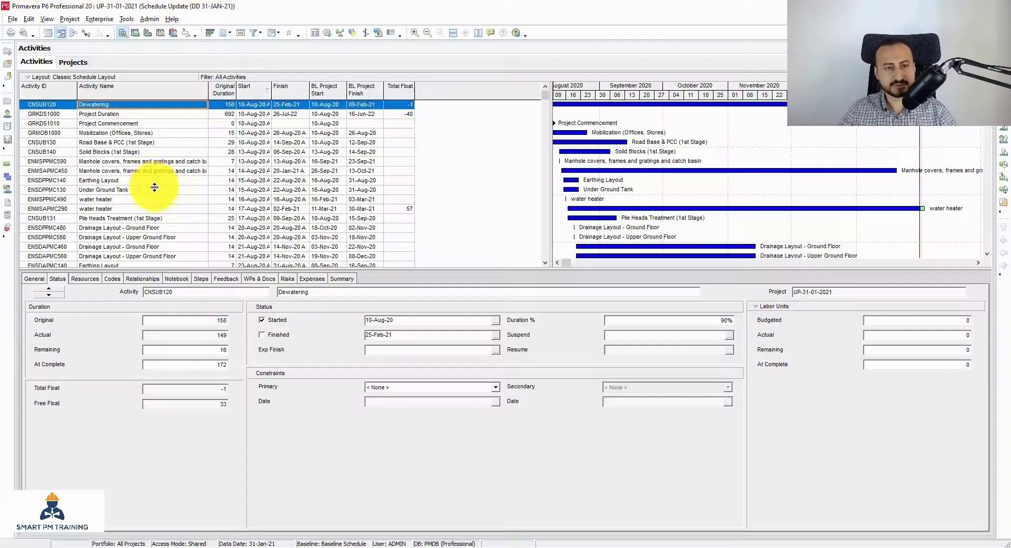
Step: Group the activity table by Float Path as the first grouping level
left_click(177, 168)
right_click(177, 169)
left_click(227, 369)
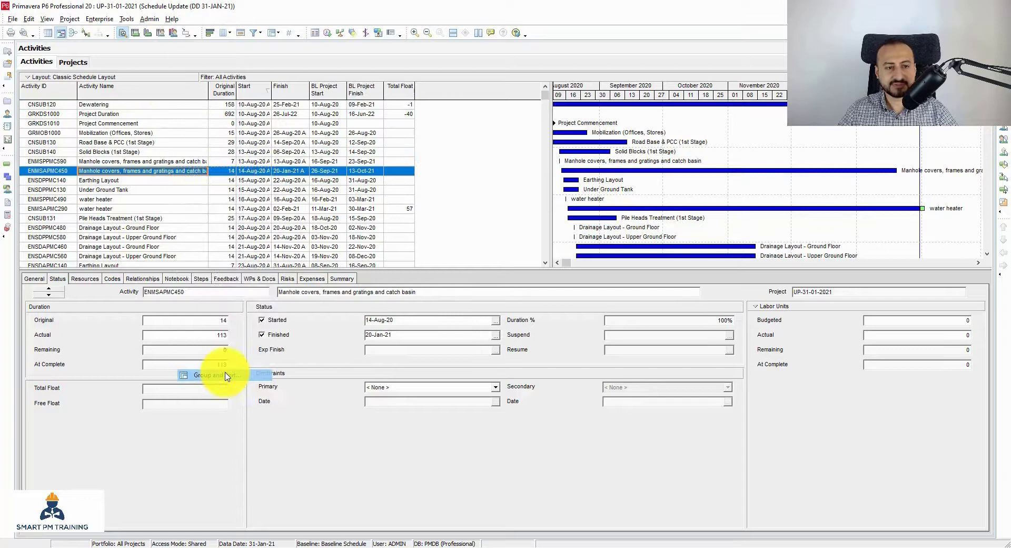
left_click(348, 267)
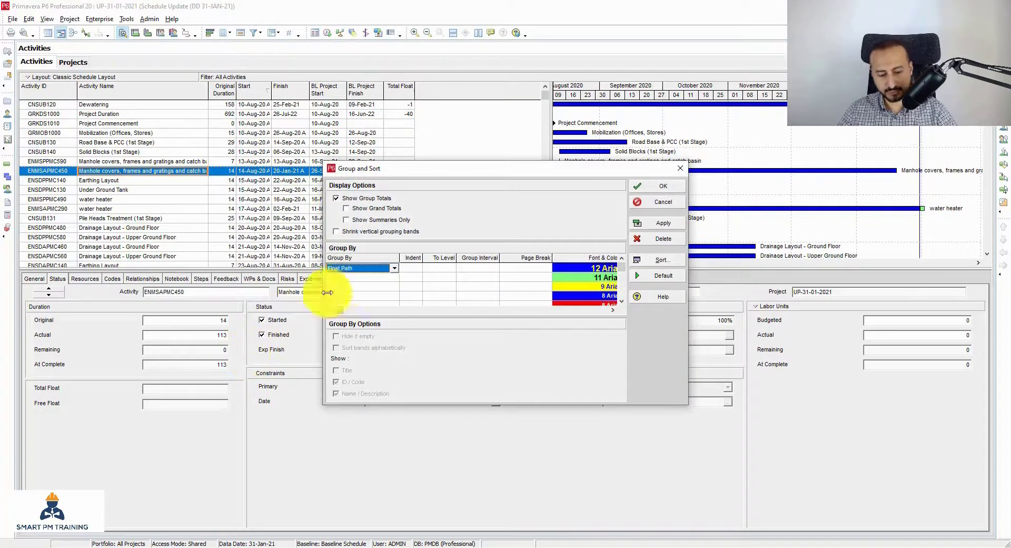
left_click(339, 284)
left_click(657, 185)
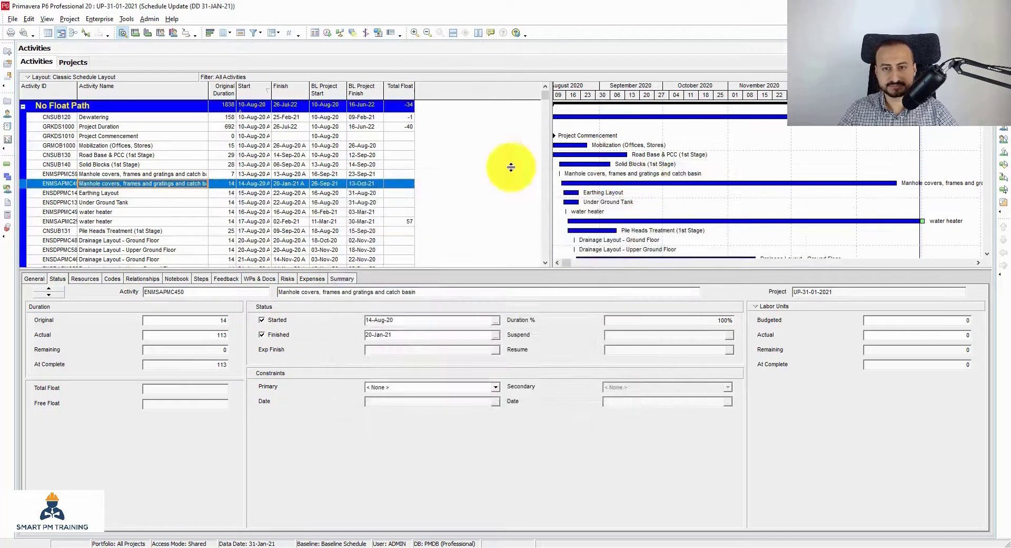
left_click(153, 105)
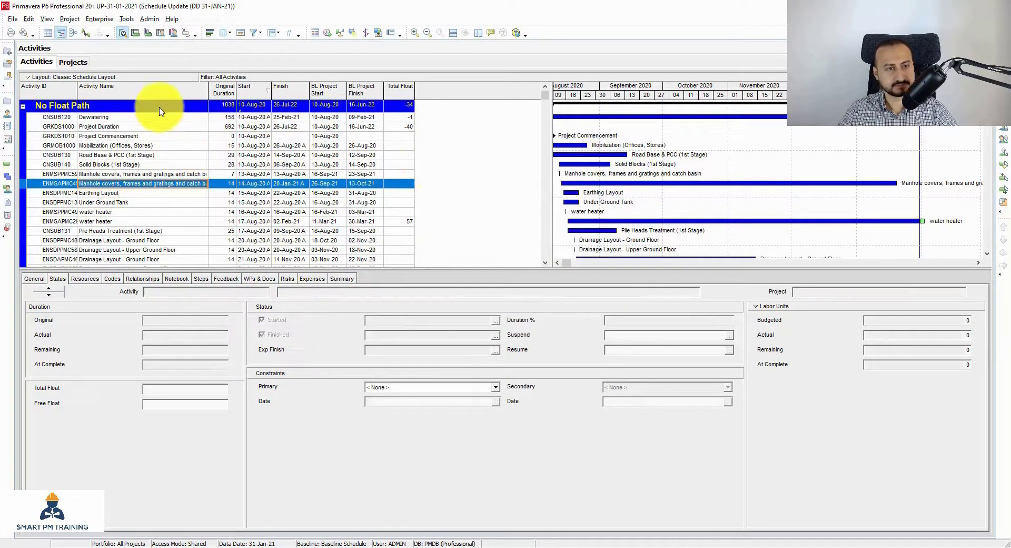
Step: Enable multiple float paths ending at Project Complete, save the options and reschedule
left_click(327, 33)
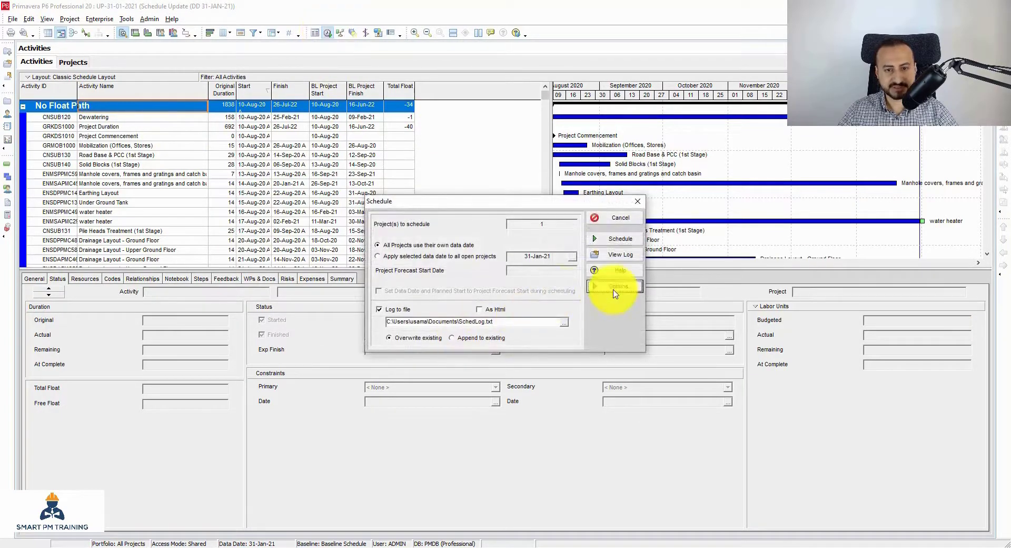
left_click(614, 289)
left_click(389, 152)
left_click(381, 171)
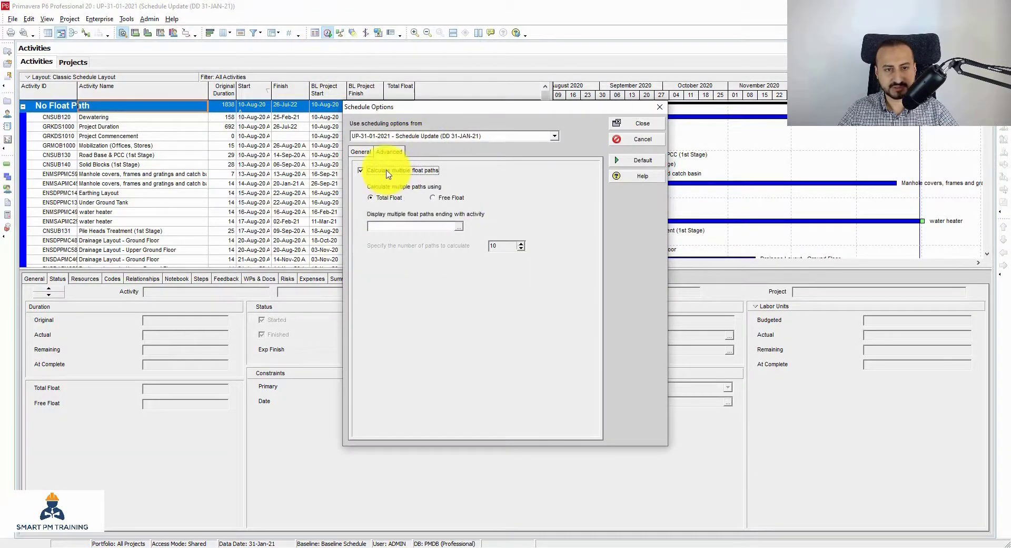
left_click(459, 228)
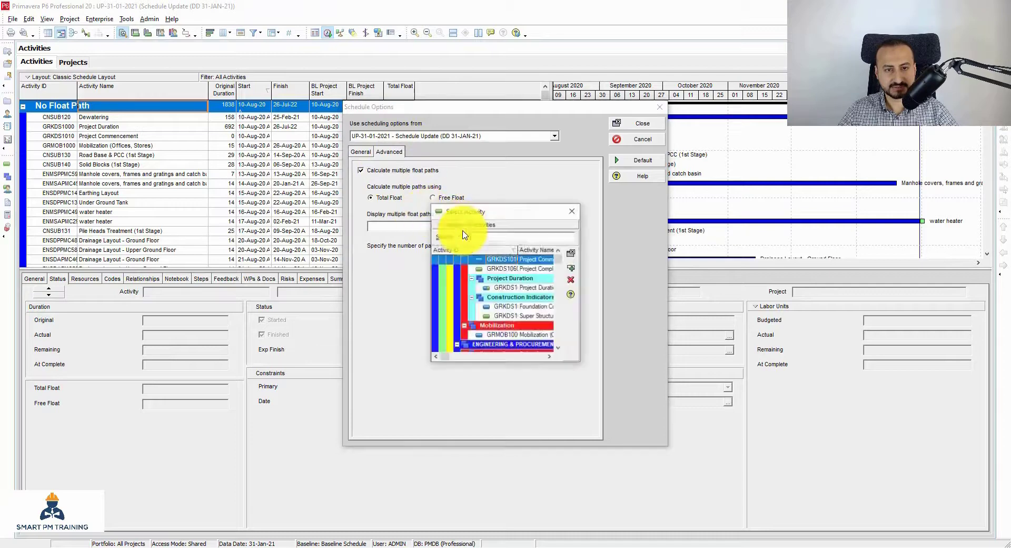
double_click(540, 268)
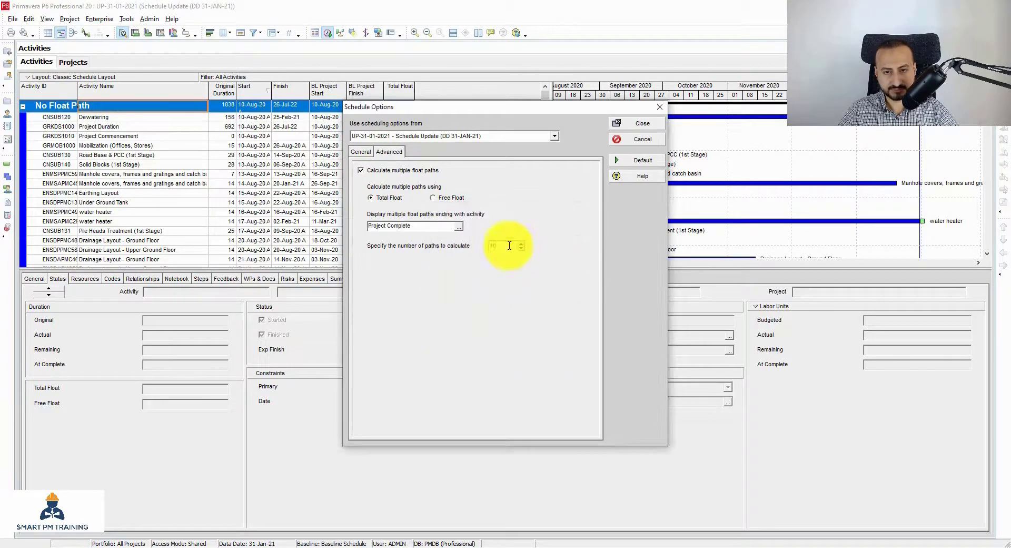
left_click(638, 123)
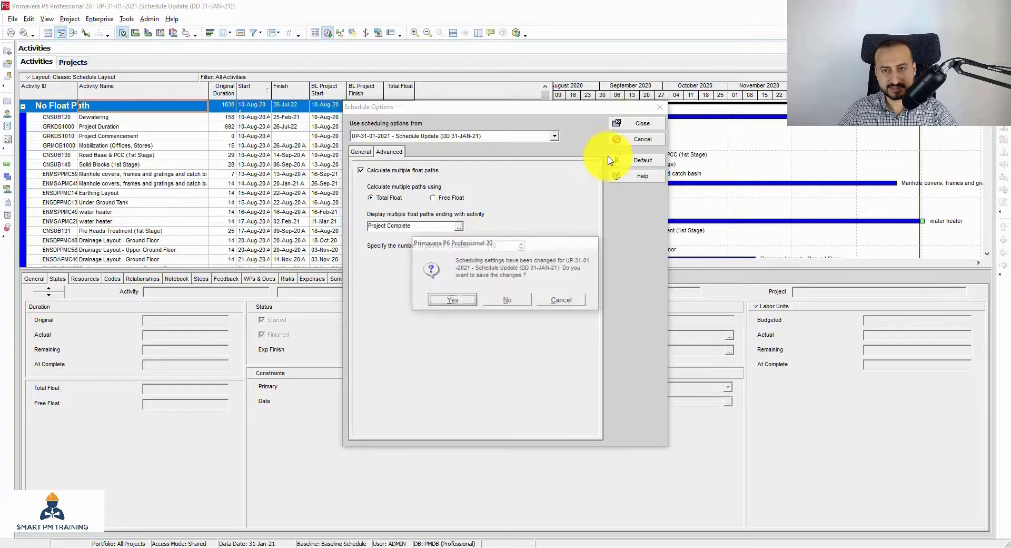
left_click(456, 300)
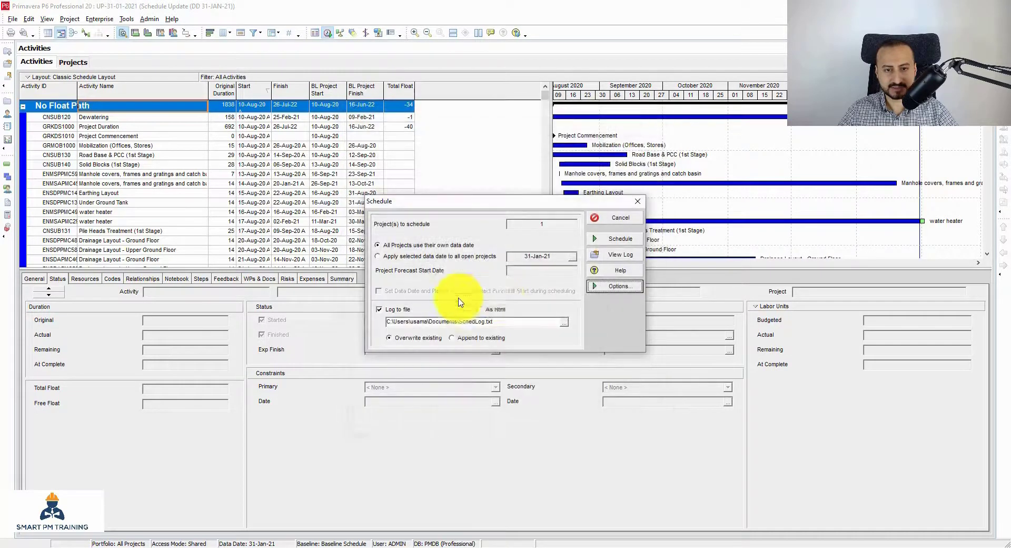
left_click(614, 245)
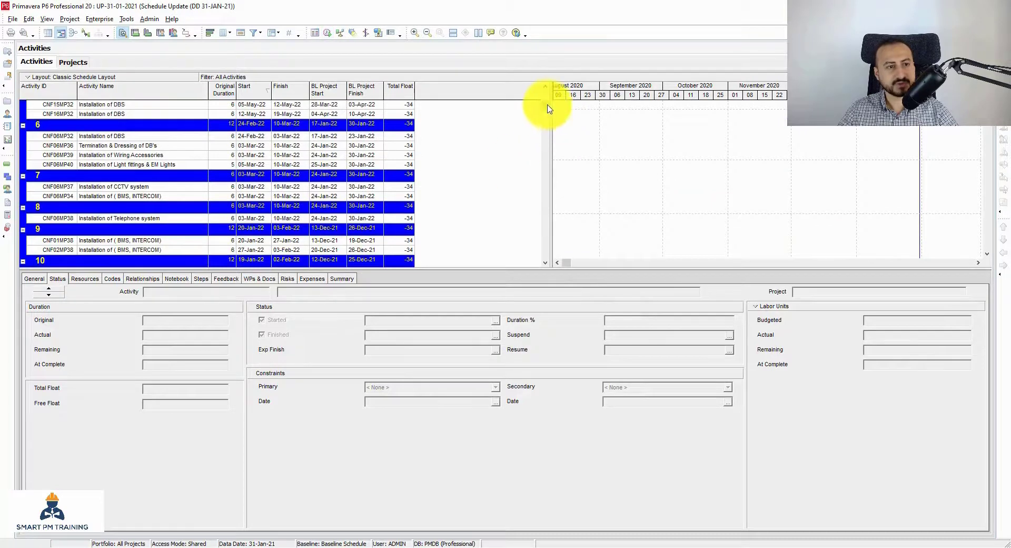
Step: Widen the Activity ID column and collapse float path groups 1, 2, 3 and 5
left_click_drag(546, 106, 546, 90)
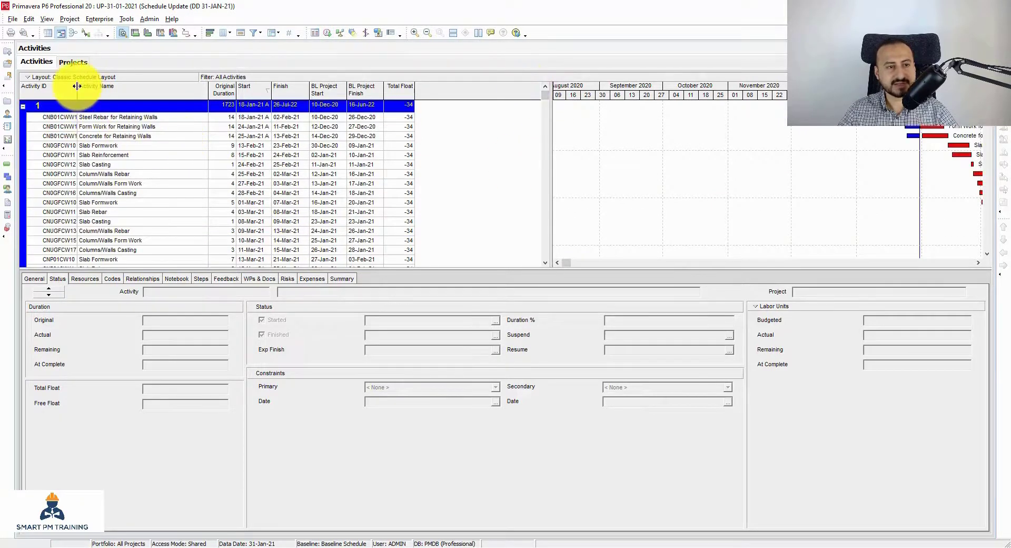
left_click_drag(77, 86, 117, 86)
double_click(86, 107)
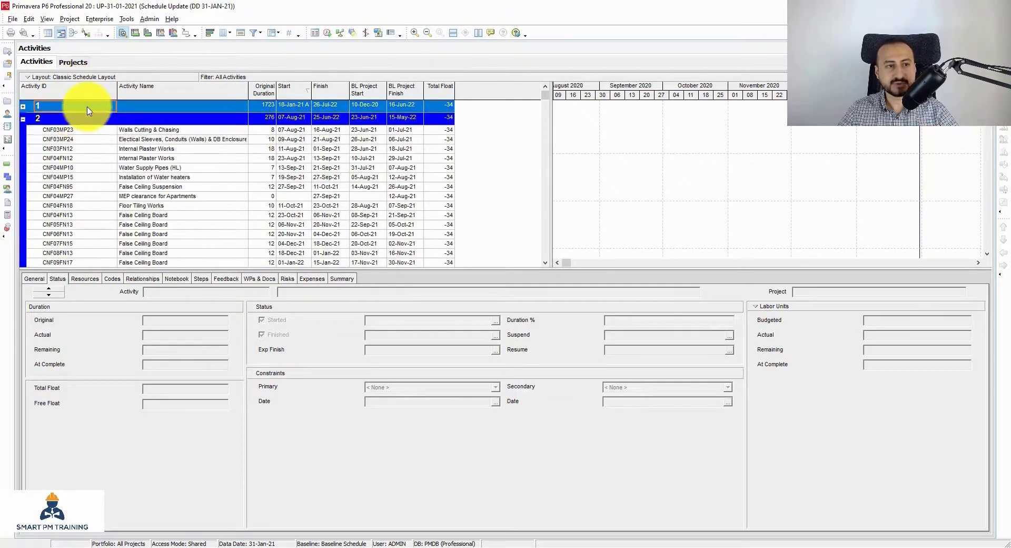
double_click(79, 118)
double_click(77, 131)
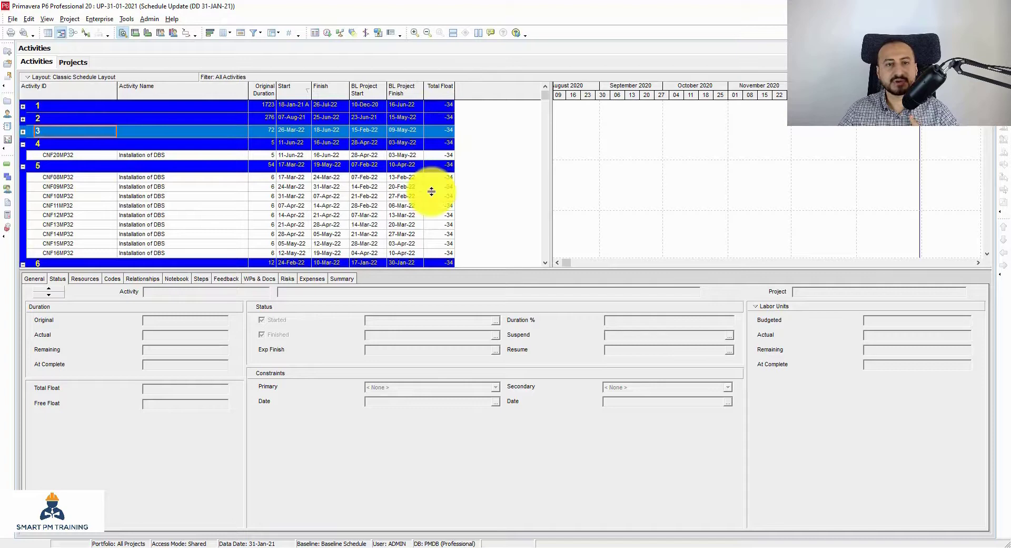
double_click(261, 166)
Step: Scroll through the remaining groups down to No Float Path
scroll(260, 169, "down", 1)
scroll(260, 166, "down", 3)
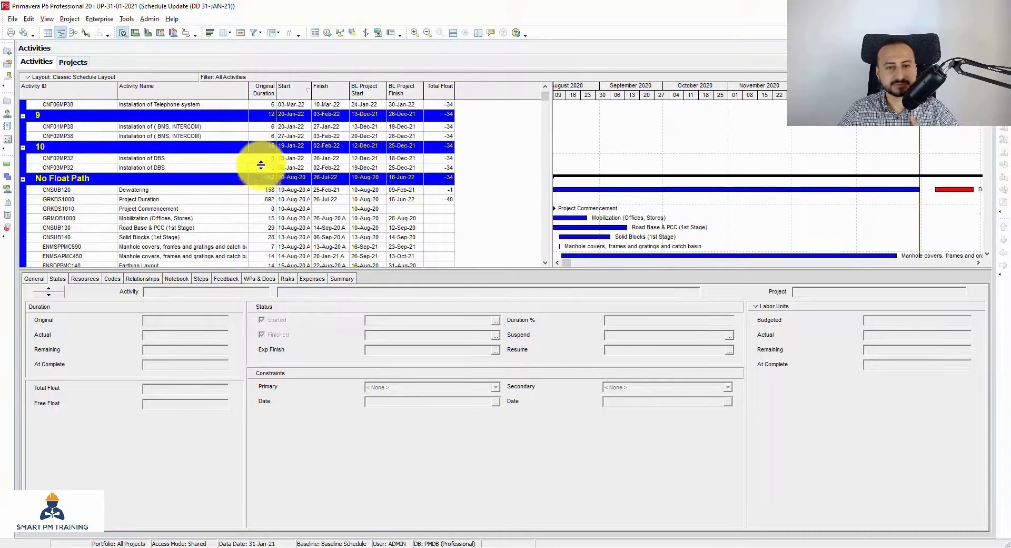
left_click(424, 181)
scroll(425, 181, "down", 2)
scroll(323, 181, "up", 5)
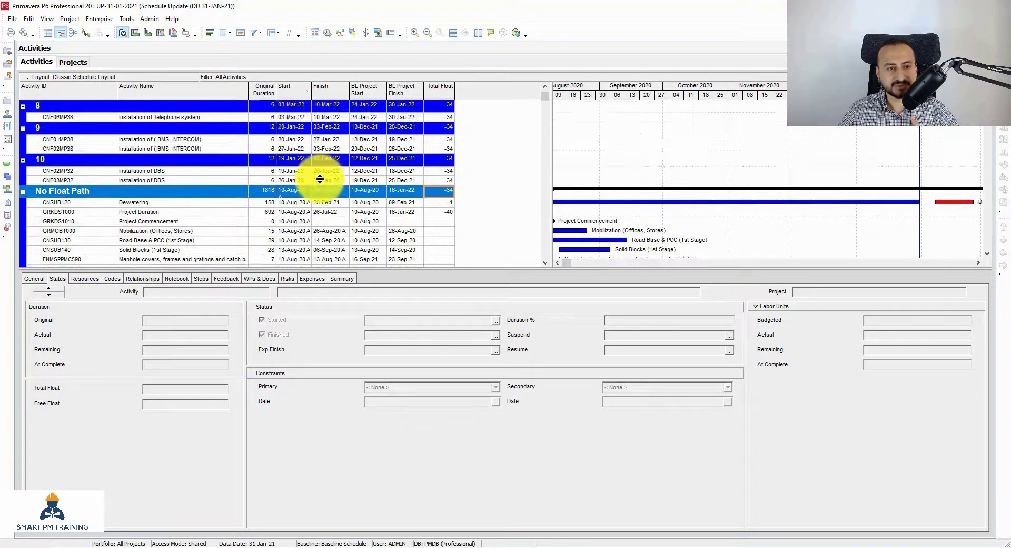
Step: Set the number of float paths to 100, save the setting and reschedule the update
left_click(327, 32)
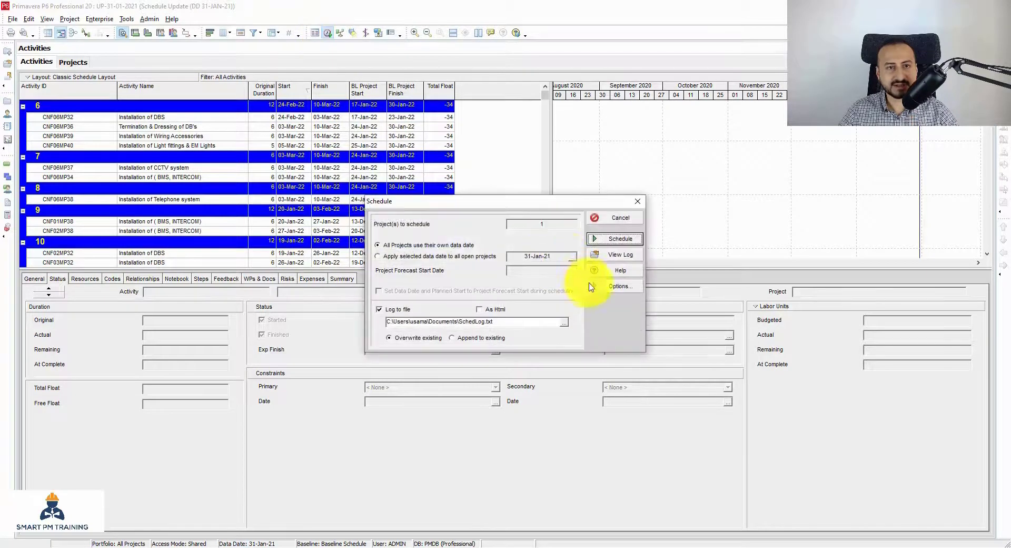
left_click(610, 285)
left_click(391, 153)
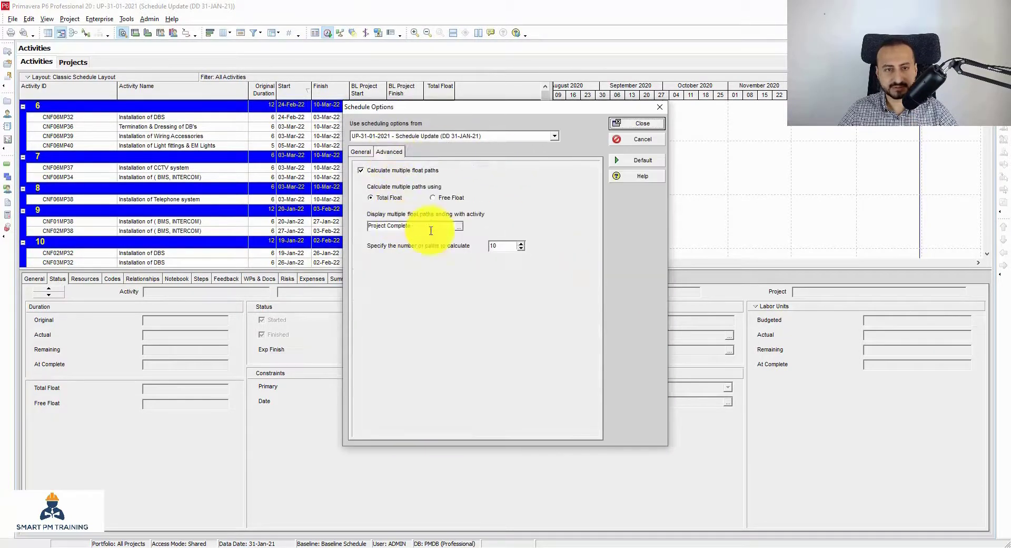
left_click(499, 245)
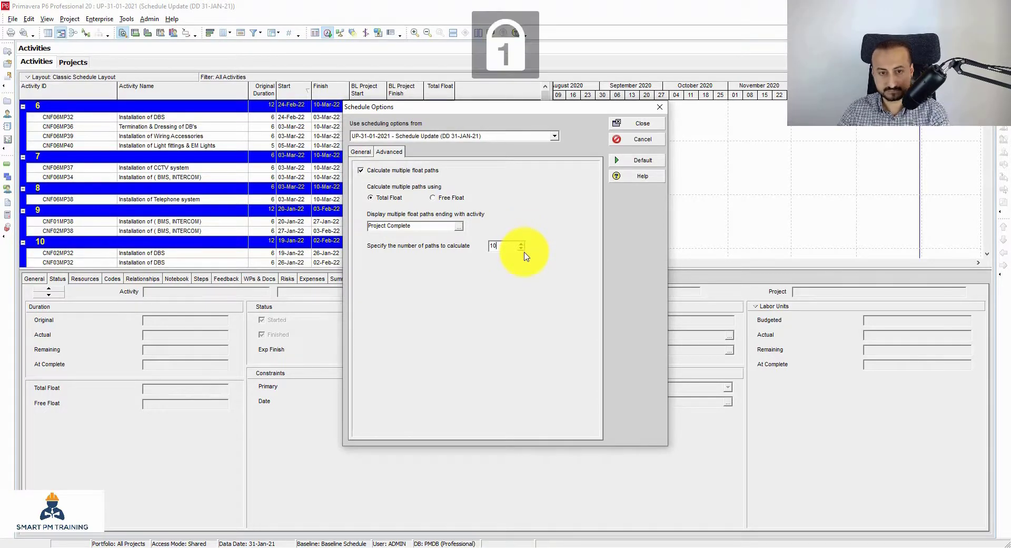
type("0")
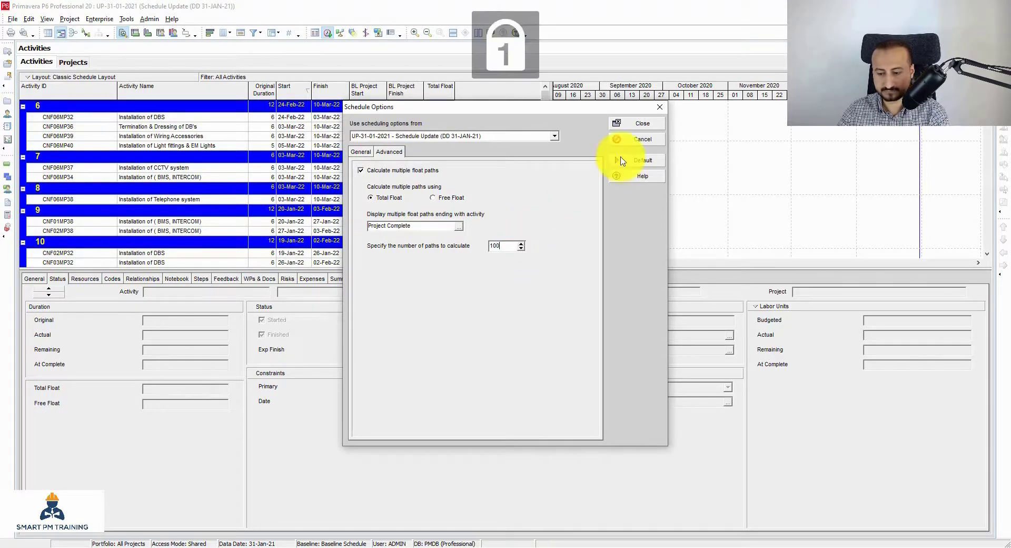
left_click(640, 125)
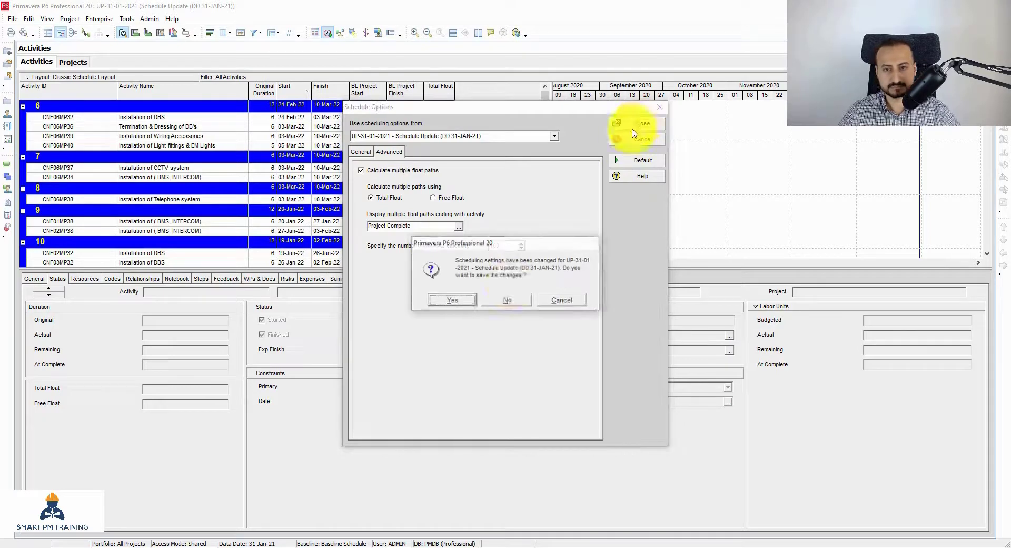
left_click(453, 300)
left_click(605, 238)
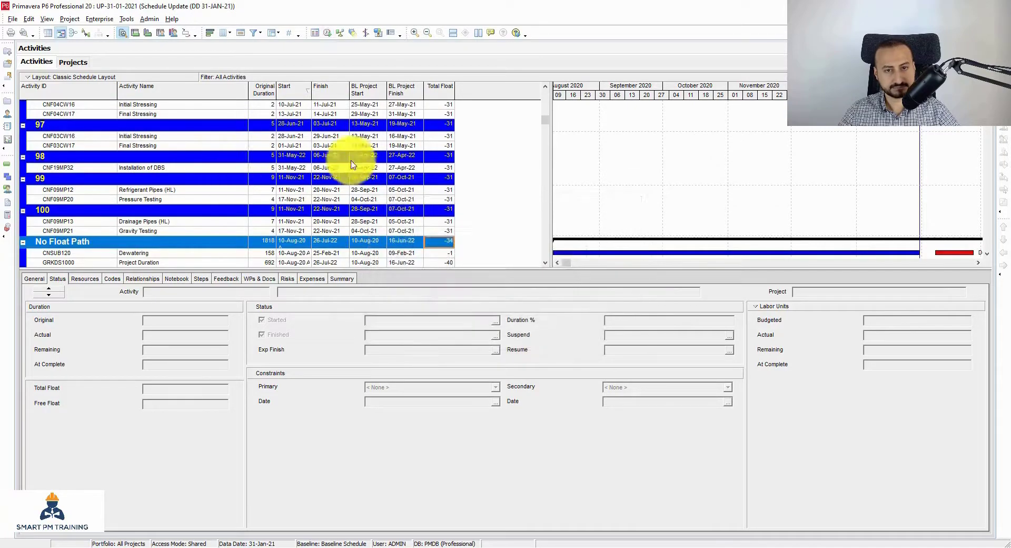
left_click(206, 125)
scroll(206, 131, "up", 15)
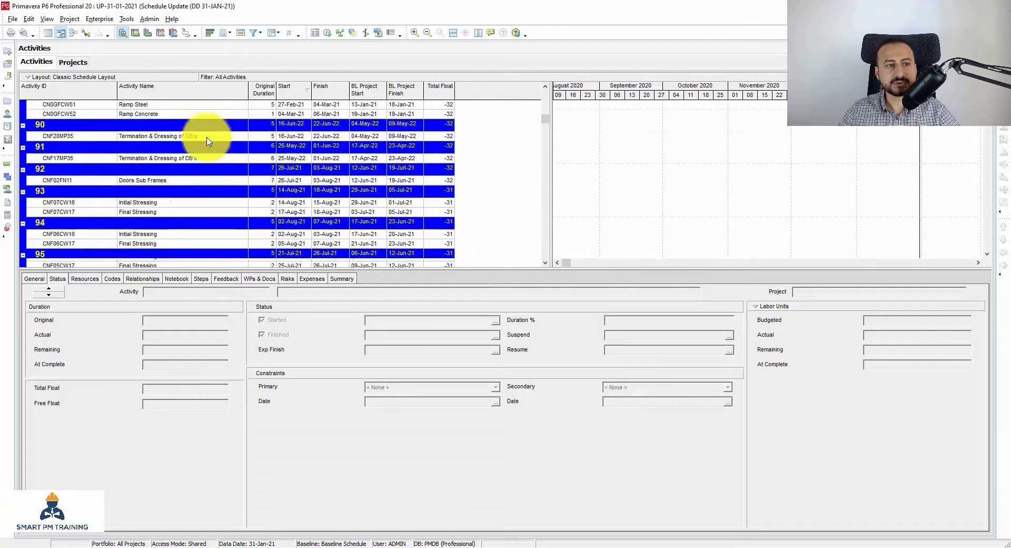
scroll(440, 135, "up", 15)
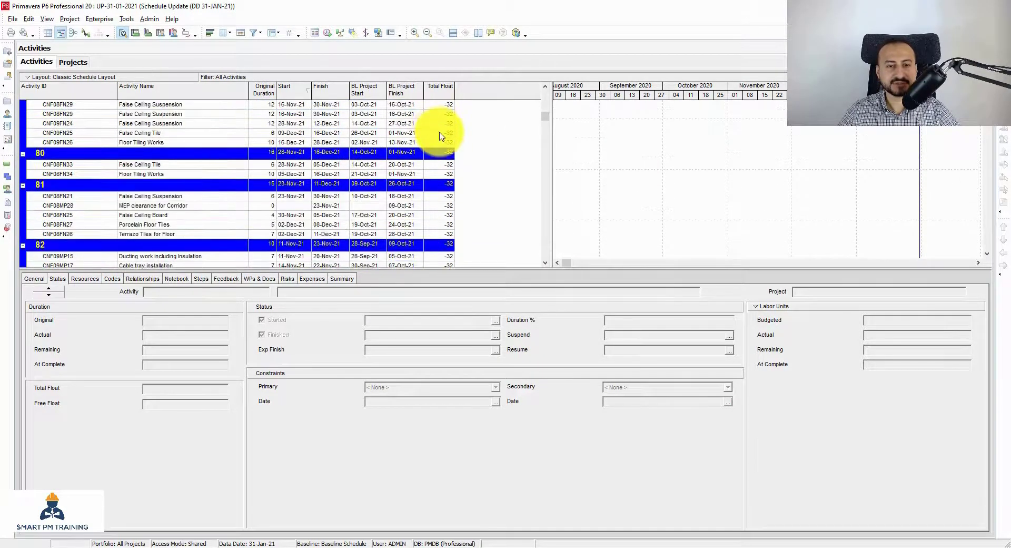
scroll(141, 143, "up", 3)
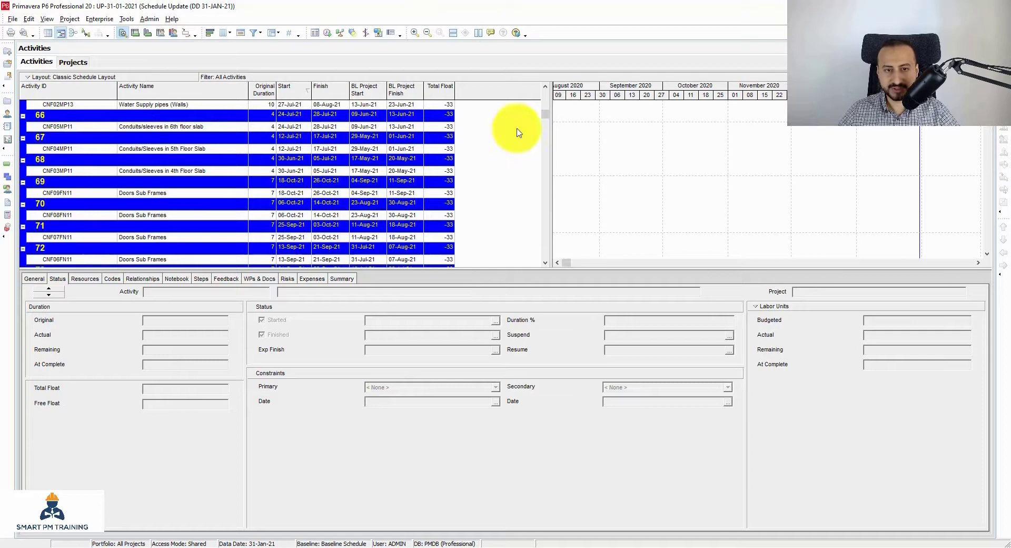
left_click_drag(544, 113, 555, 91)
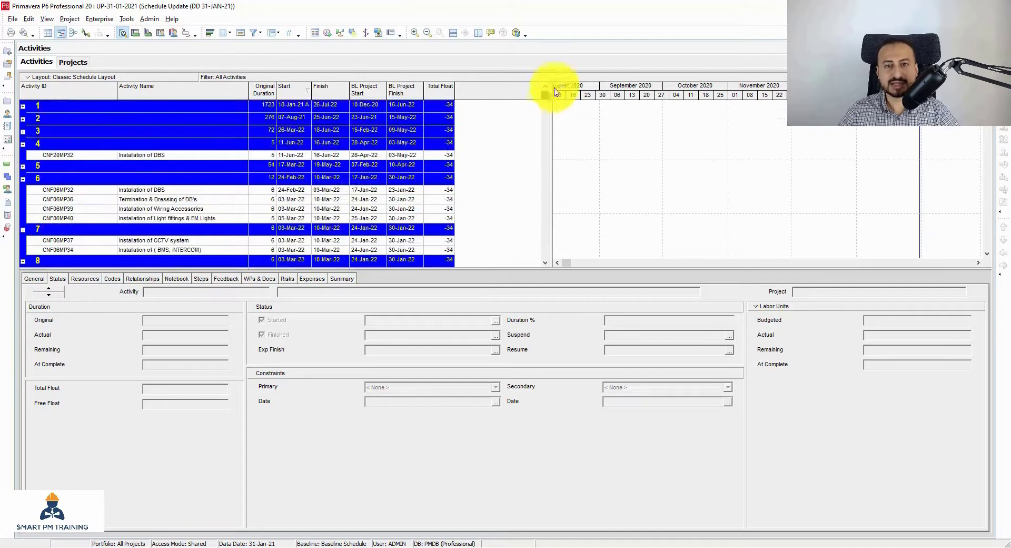
left_click(176, 144)
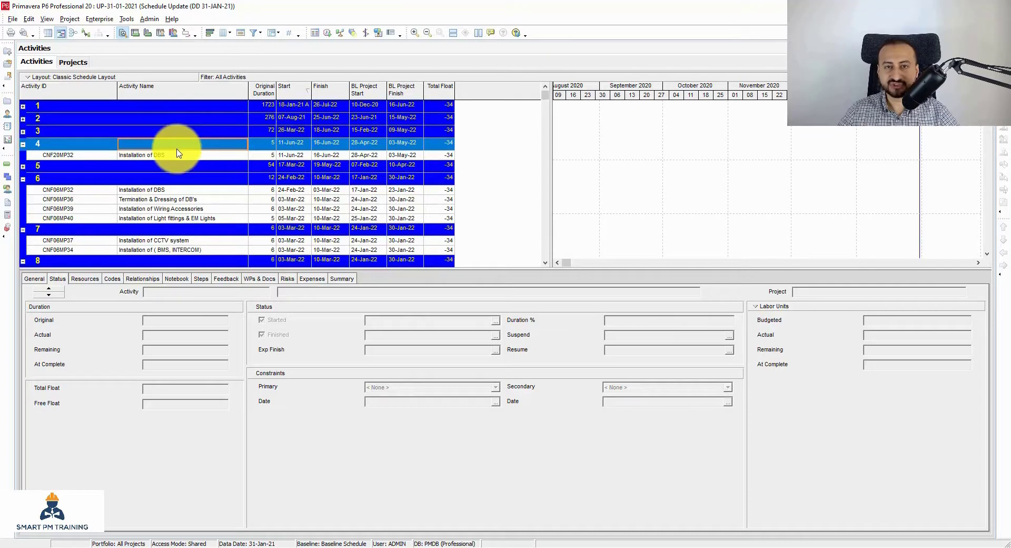
double_click(213, 109)
left_click(204, 117)
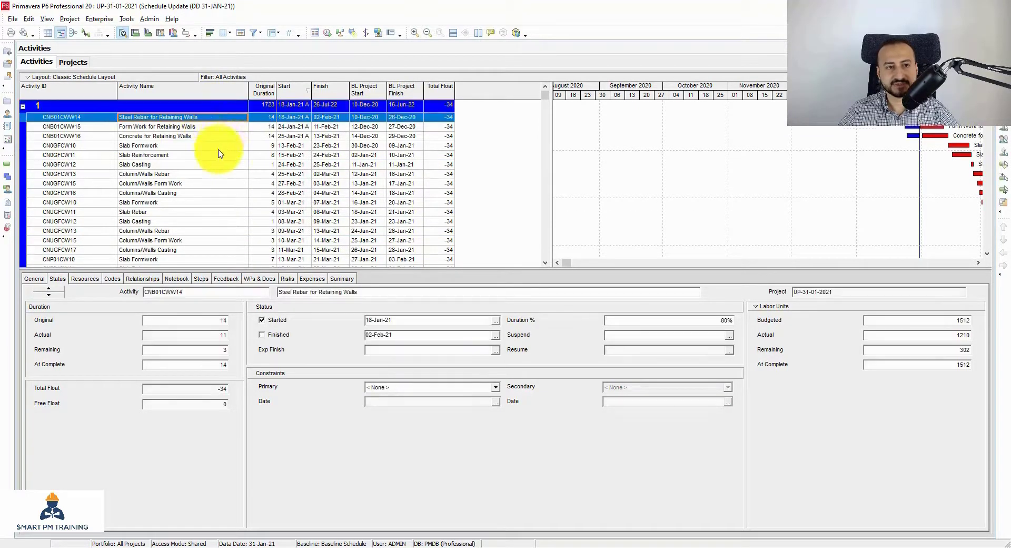
double_click(198, 108)
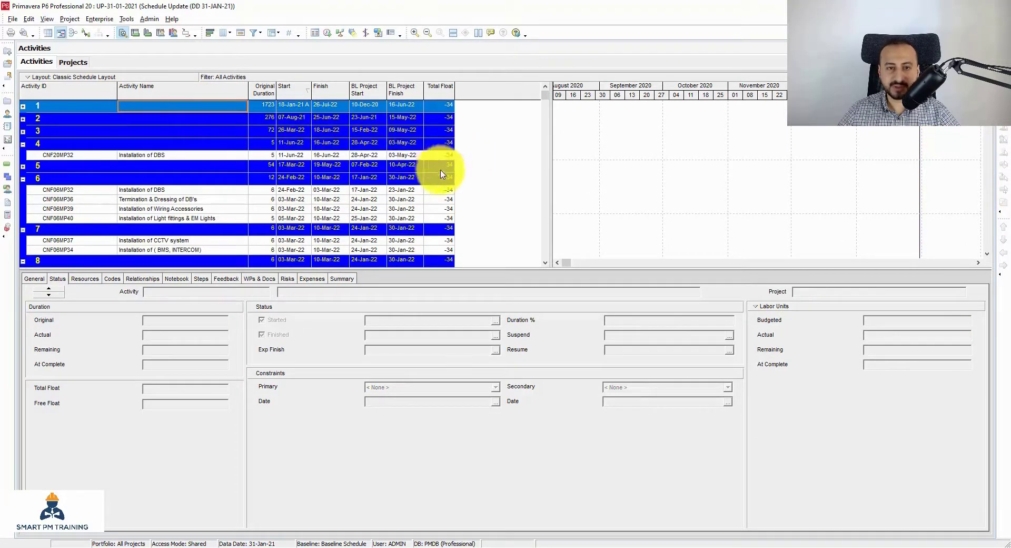
double_click(440, 164)
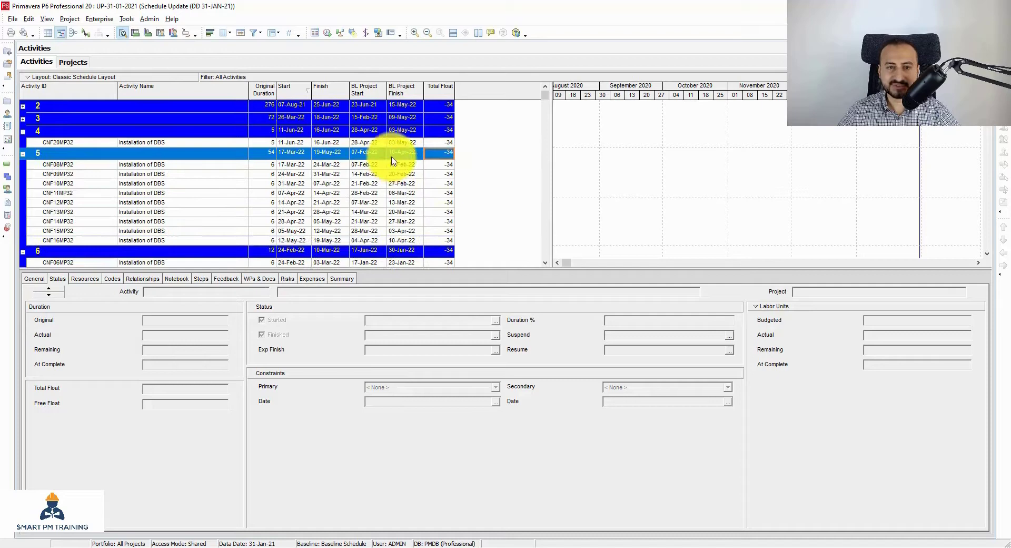
scroll(392, 160, "down", 10)
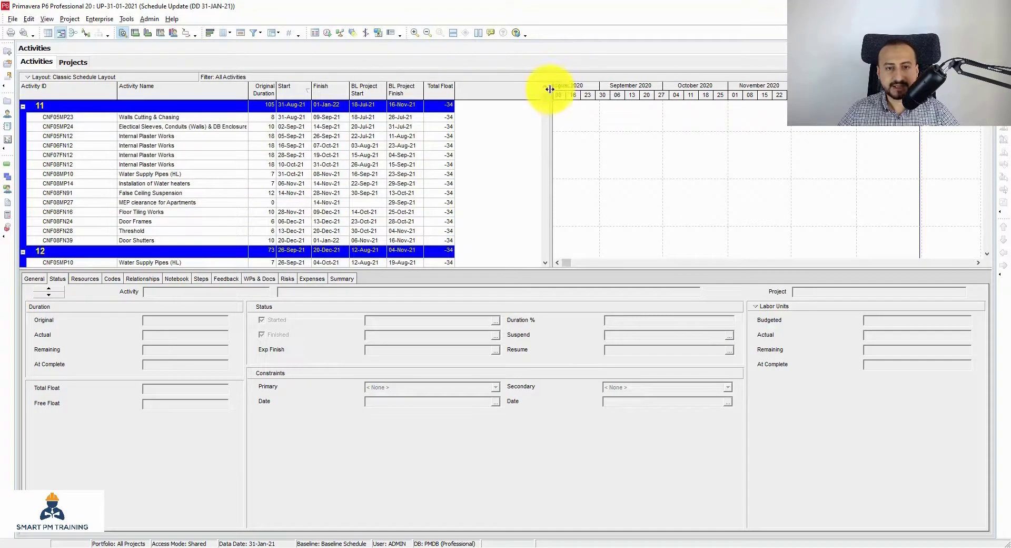
scroll(548, 102, "down", 20)
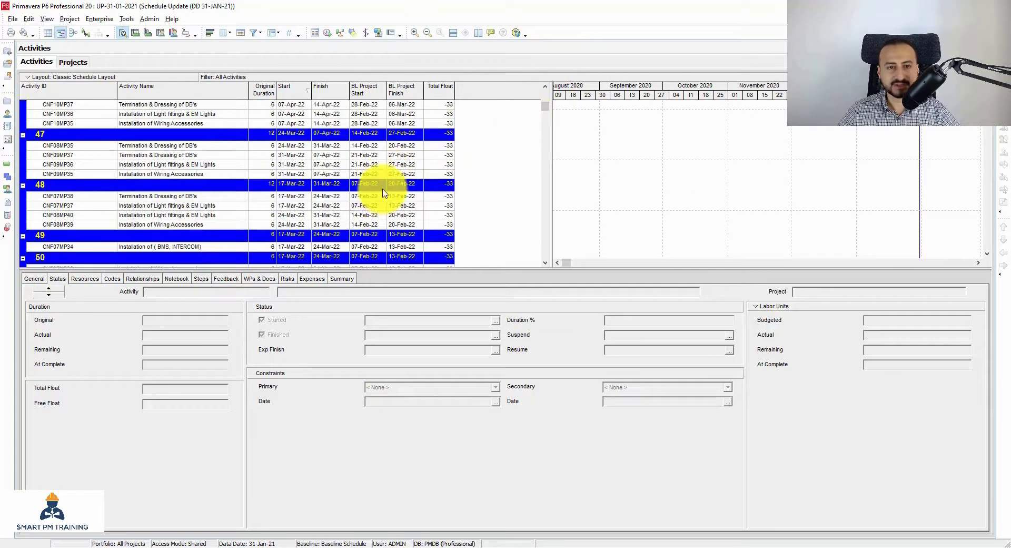
left_click(385, 185)
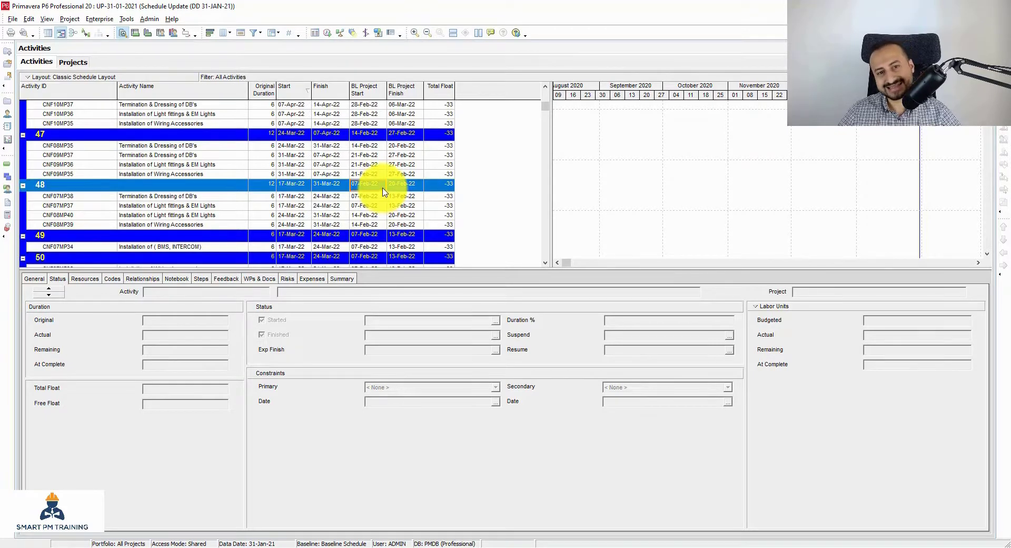
scroll(545, 124, "down", 20)
left_click(262, 182)
scroll(546, 136, "up", 3)
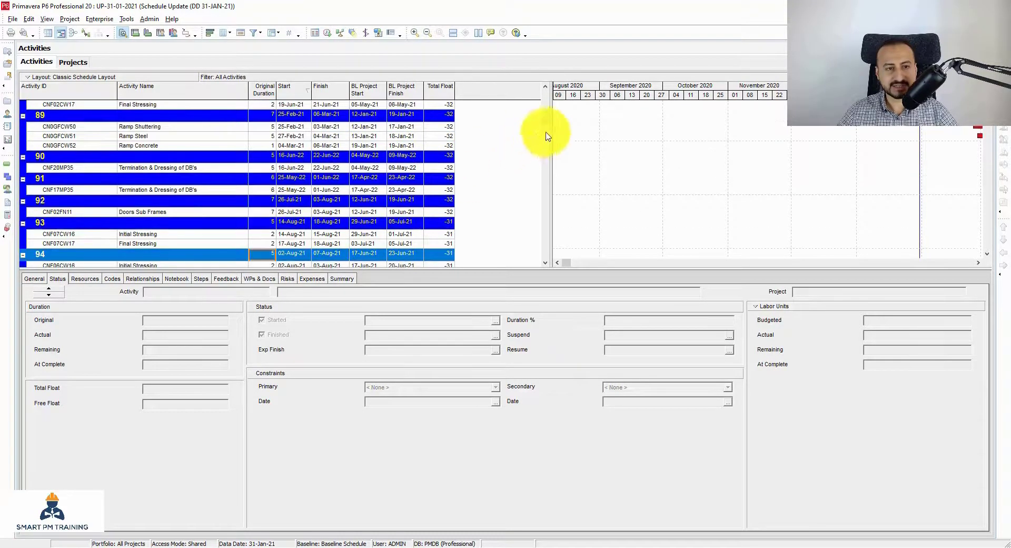
left_click_drag(546, 117, 547, 95)
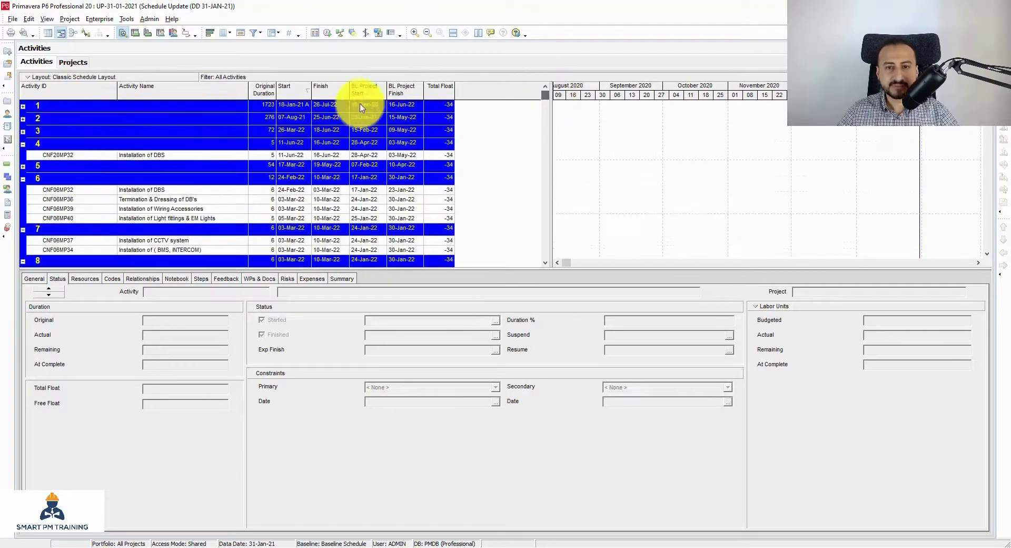
Step: Expand float path 1 and select Steel Rebar for Retaining Walls to show its details
double_click(205, 108)
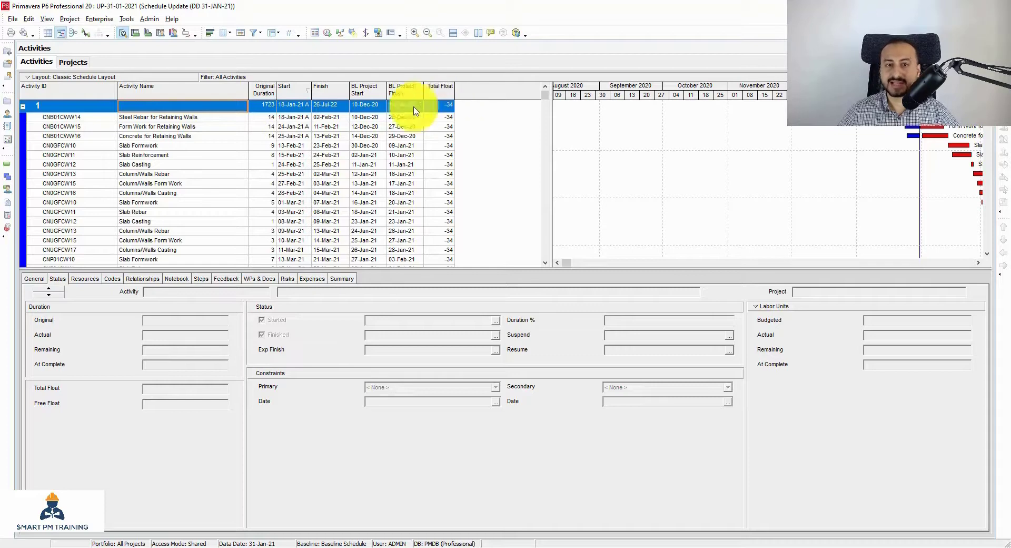
scroll(176, 185, "down", 2)
scroll(231, 140, "up", 2)
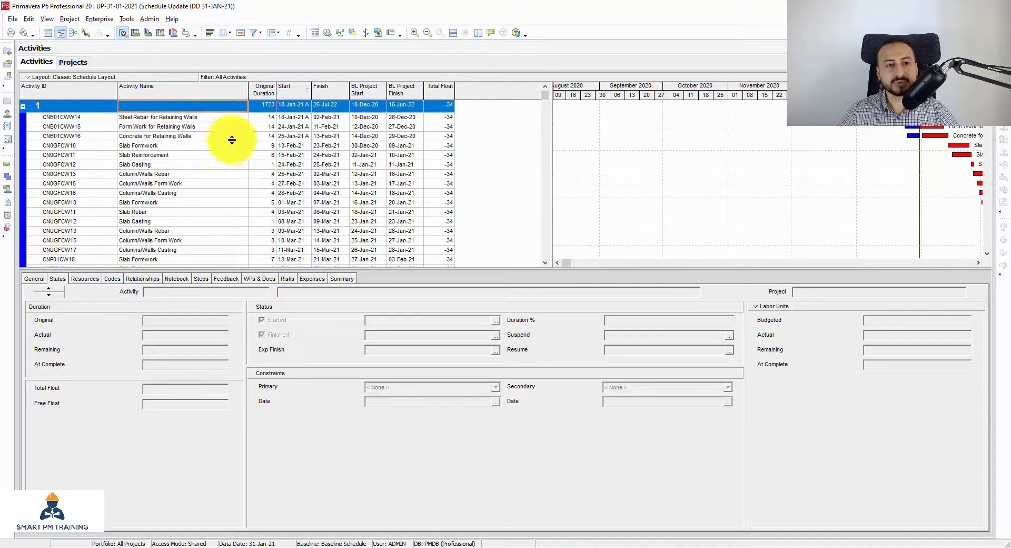
left_click(203, 116)
left_click(213, 105)
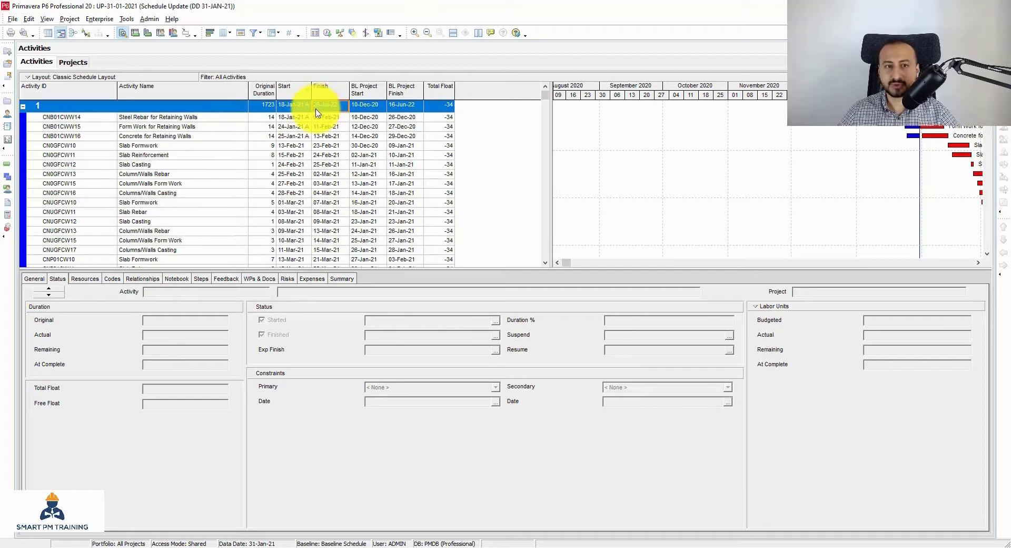
left_click(199, 118)
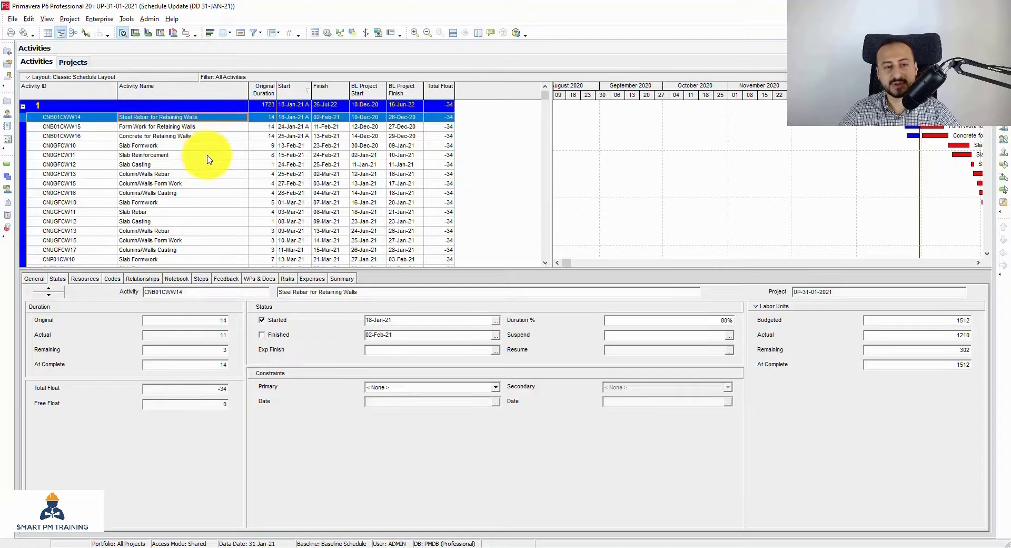